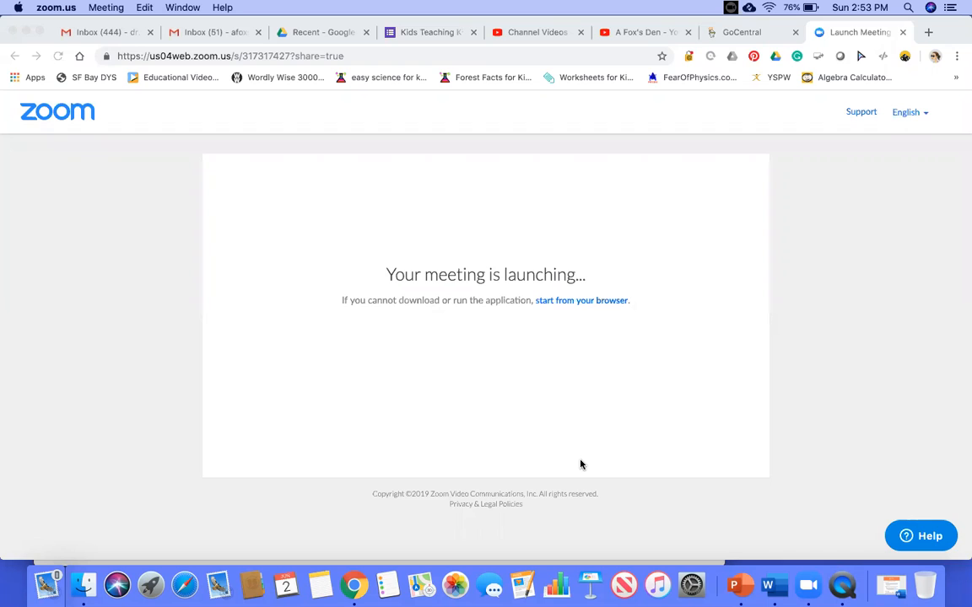
- Switch to Keynote and create a new standard-size presentation with the White theme
{"action": "left_click", "coordinate": [589, 586]}
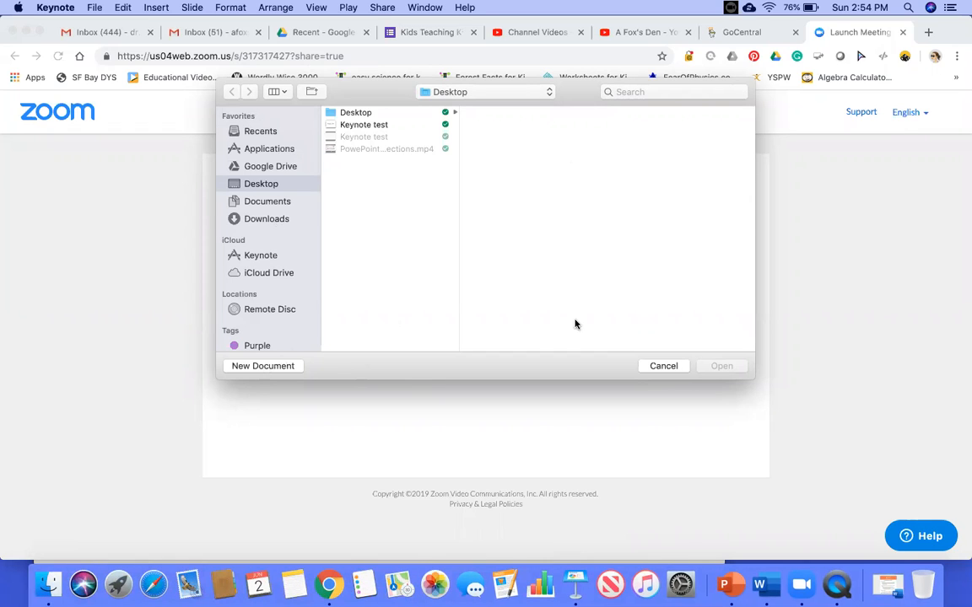
{"action": "left_click", "coordinate": [255, 366]}
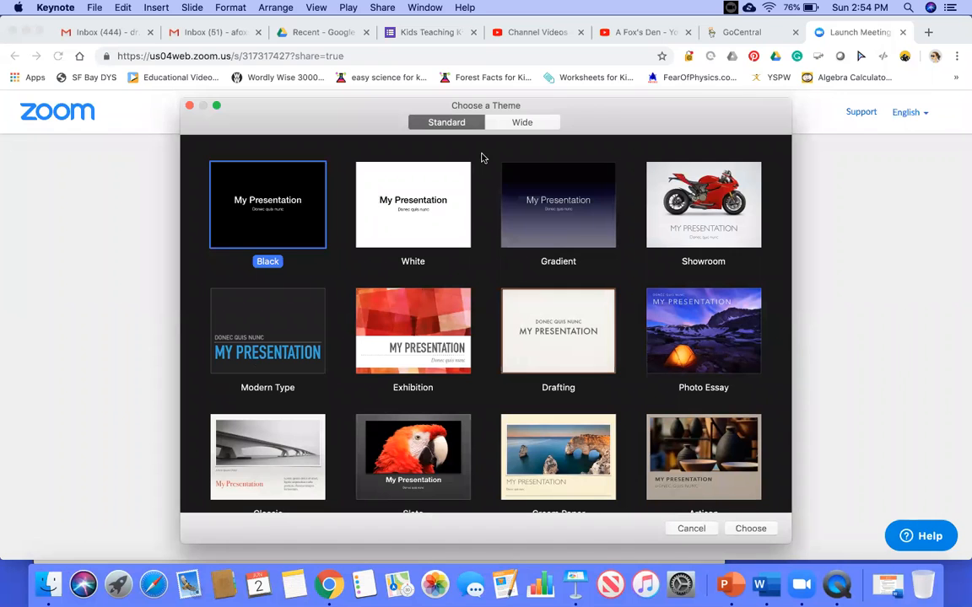
{"action": "scroll", "coordinate": [683, 316], "scroll_direction": "down", "scroll_amount": 5}
{"action": "scroll", "coordinate": [705, 326], "scroll_direction": "up", "scroll_amount": 5}
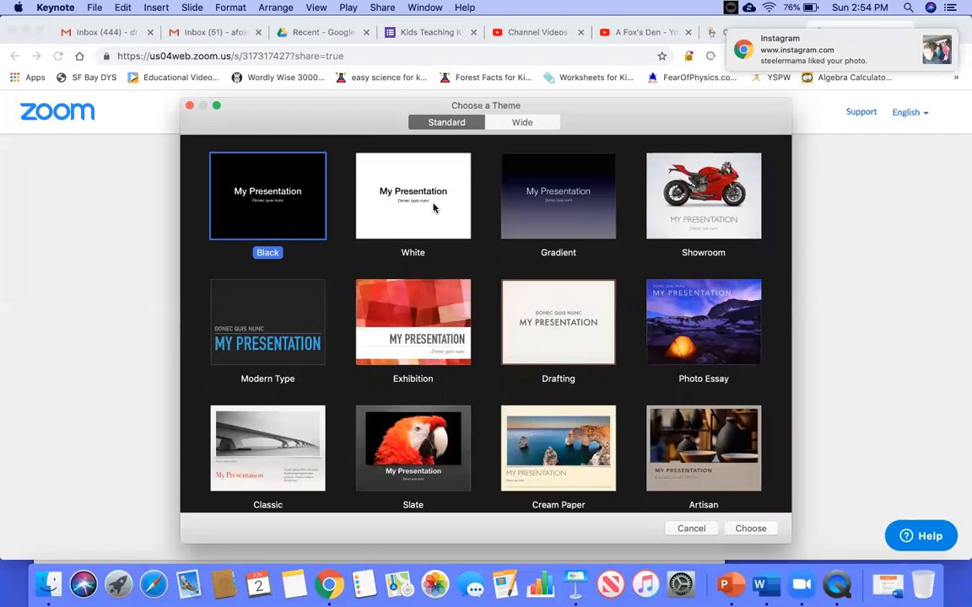
{"action": "left_click", "coordinate": [390, 208]}
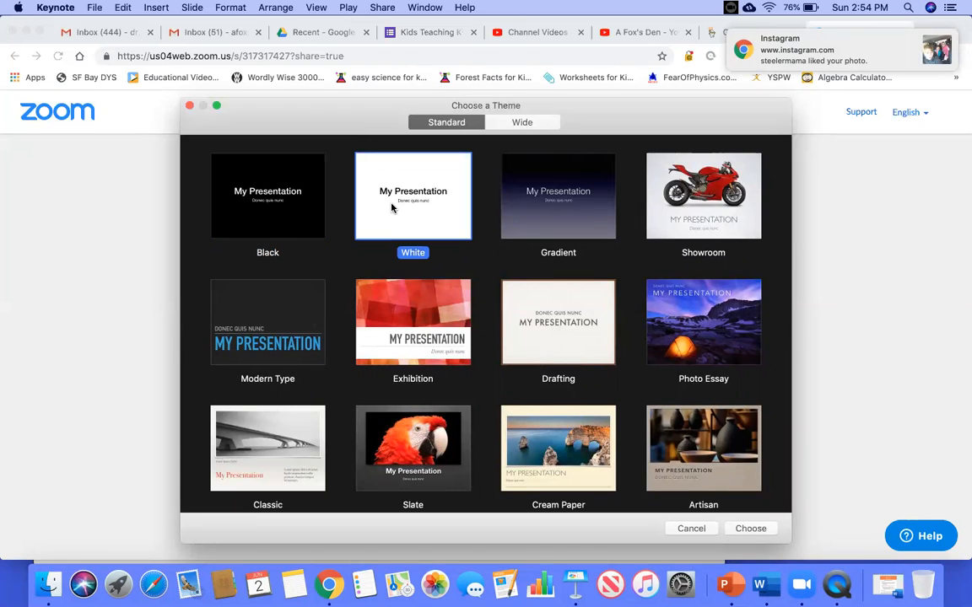
{"action": "double_click", "coordinate": [390, 209]}
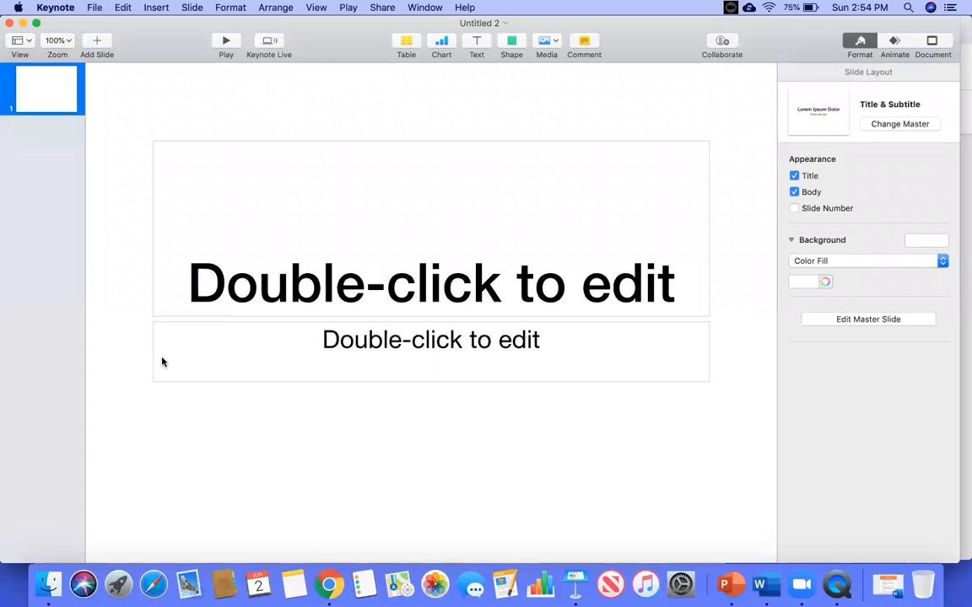
- Fill in the opening slide with the title "Geography of France" and a "By" subtitle giving the author's name
{"action": "left_click", "coordinate": [365, 277]}
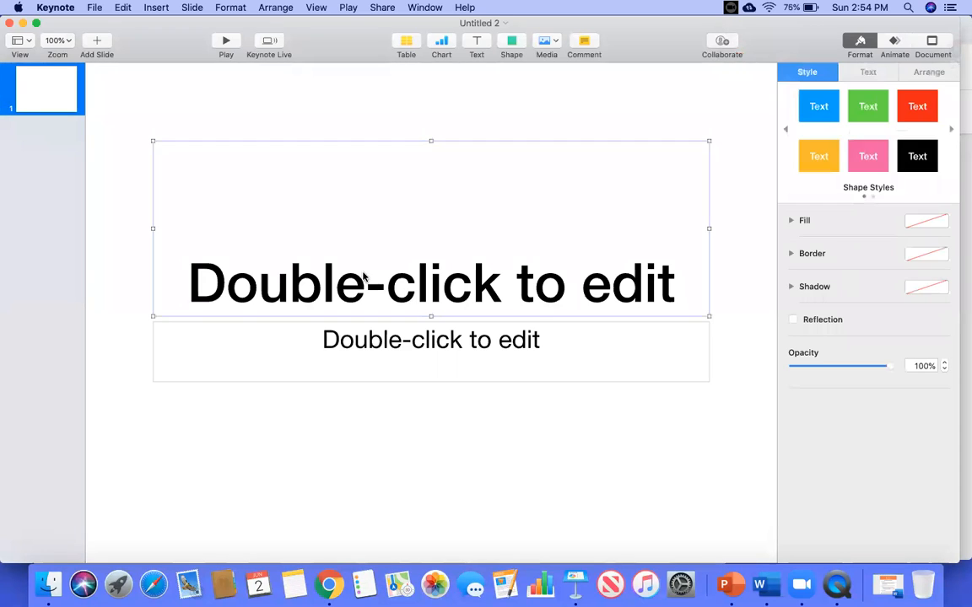
{"action": "double_click", "coordinate": [363, 272]}
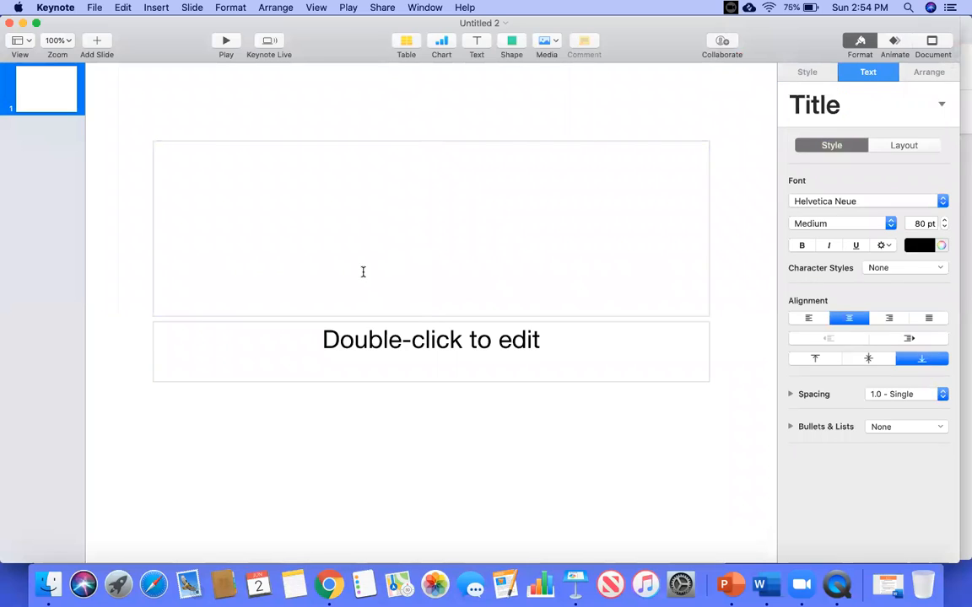
{"action": "type", "text": "Geogr"}
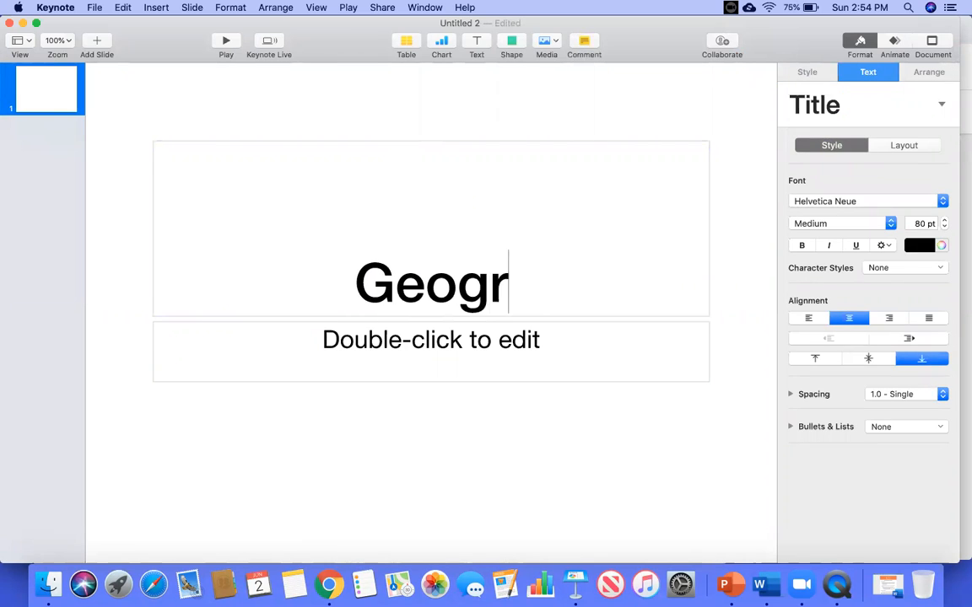
{"action": "type", "text": "aphy of France"}
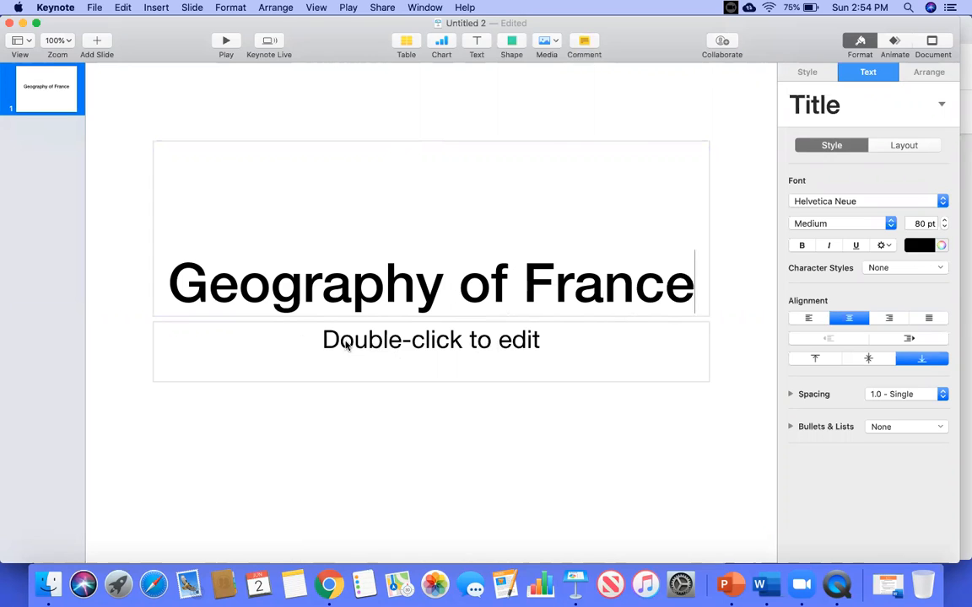
{"action": "double_click", "coordinate": [346, 341]}
{"action": "type", "text": "By "}
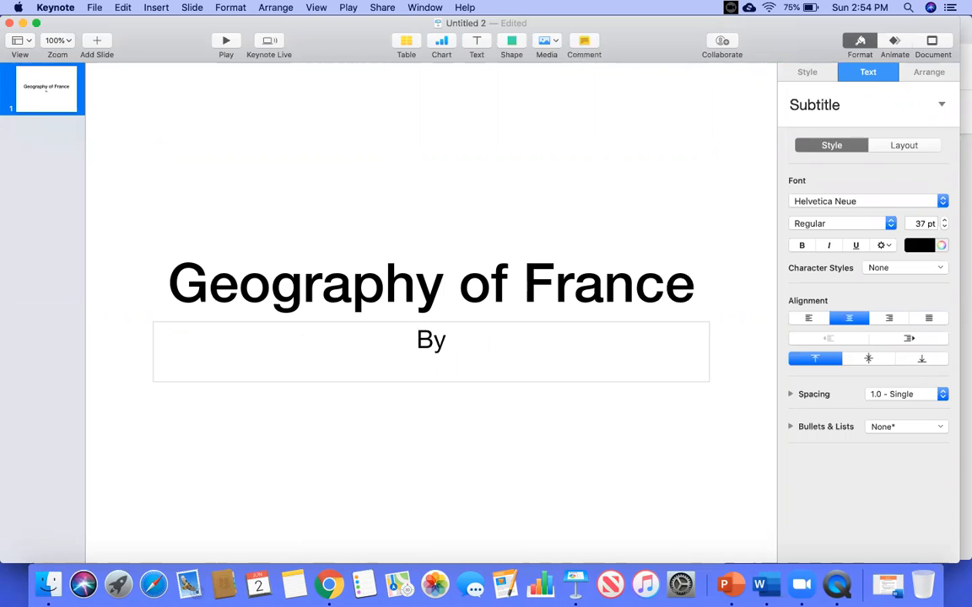
{"action": "type", "text": "Alex the Polymath"}
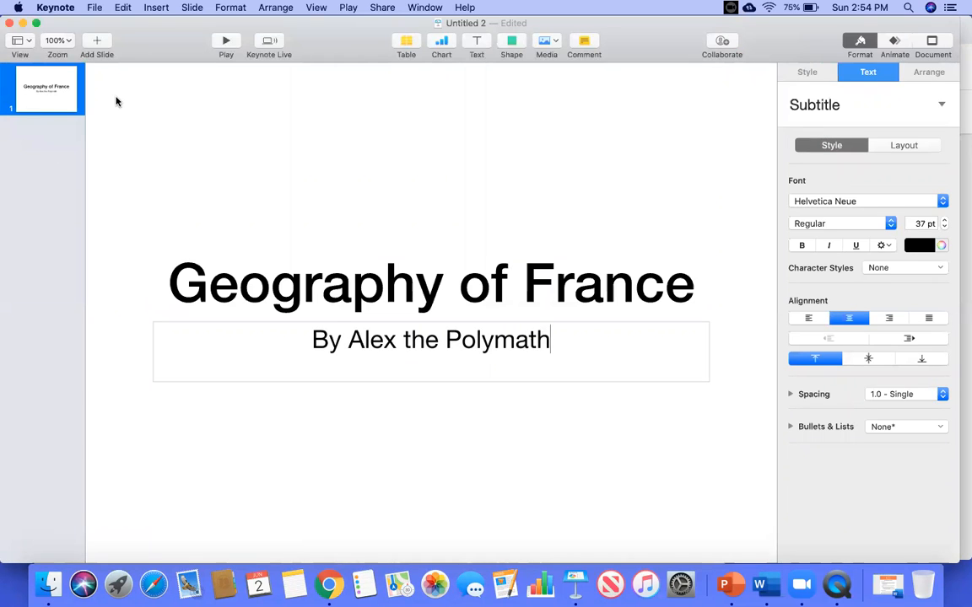
- Add a Blank slide after the title slide with a text box reading "The Louvre is Cool!"
{"action": "left_click", "coordinate": [97, 42]}
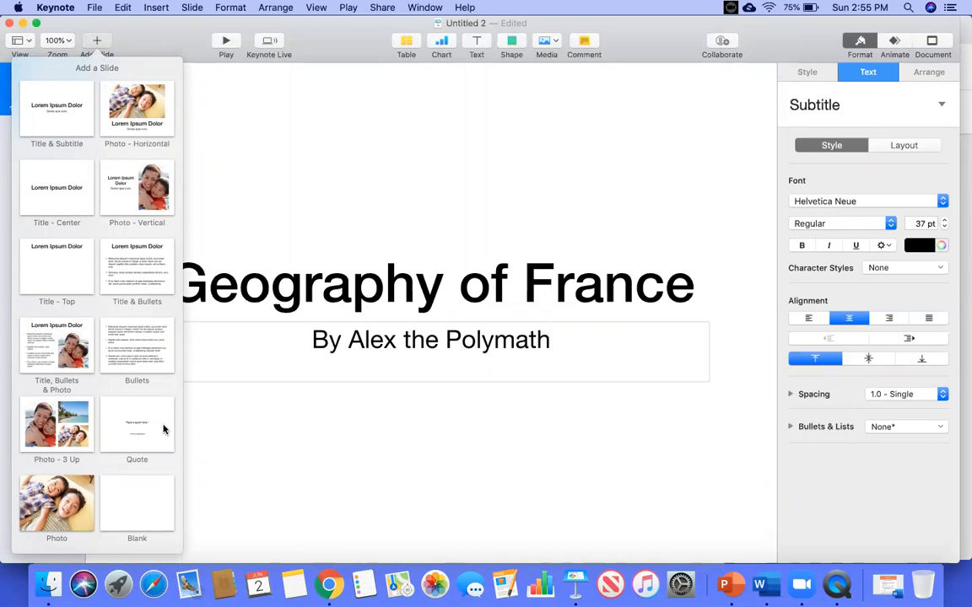
{"action": "left_click", "coordinate": [137, 504]}
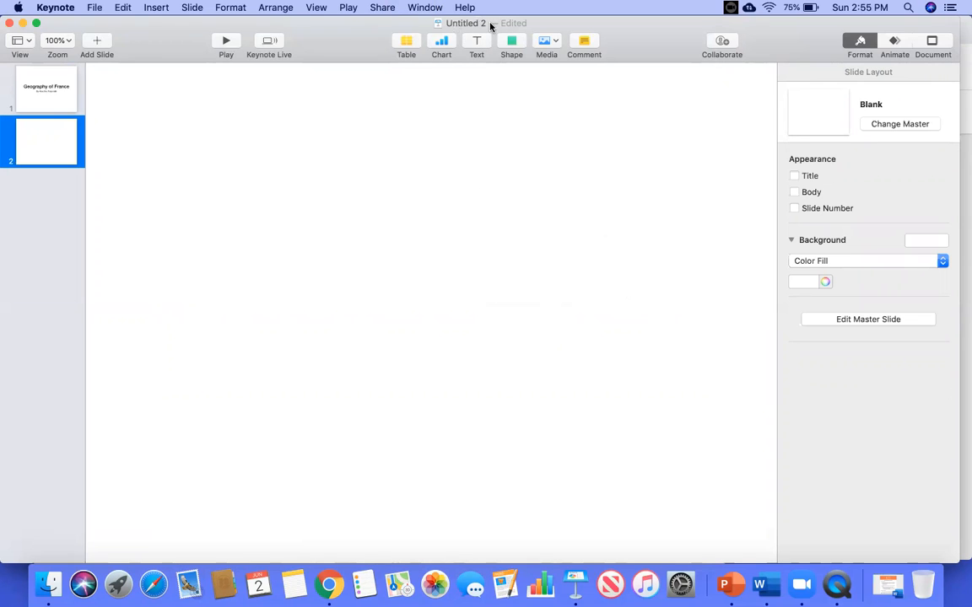
{"action": "left_click", "coordinate": [438, 279]}
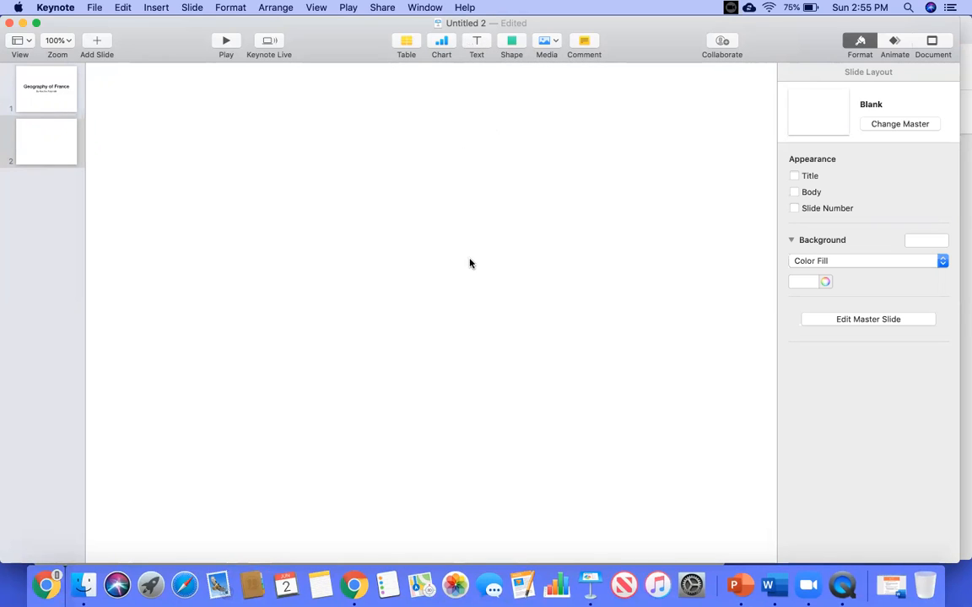
{"action": "left_click", "coordinate": [476, 41]}
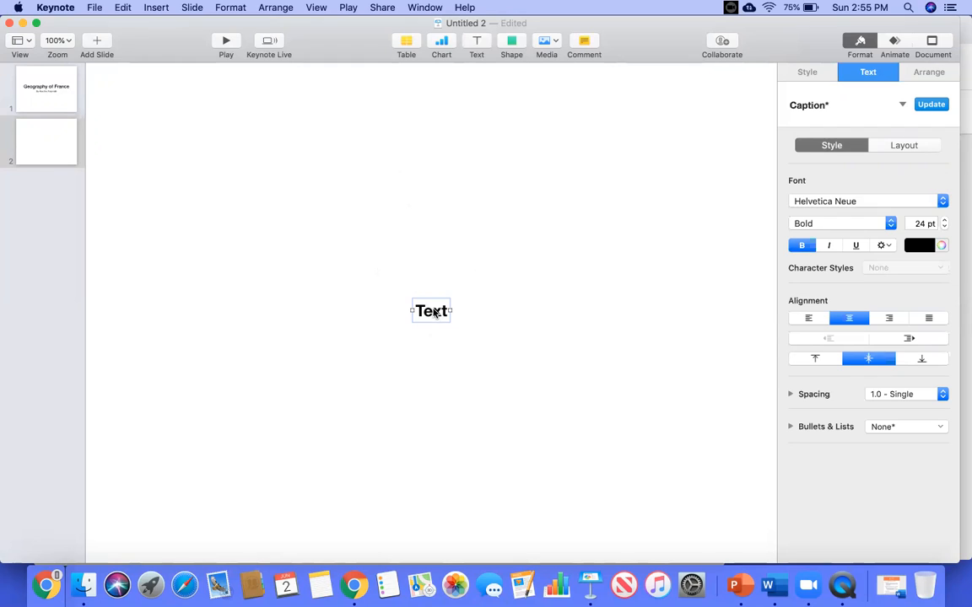
{"action": "double_click", "coordinate": [434, 312]}
{"action": "key", "text": "BackSpace"}
{"action": "type", "text": "The Louvre"}
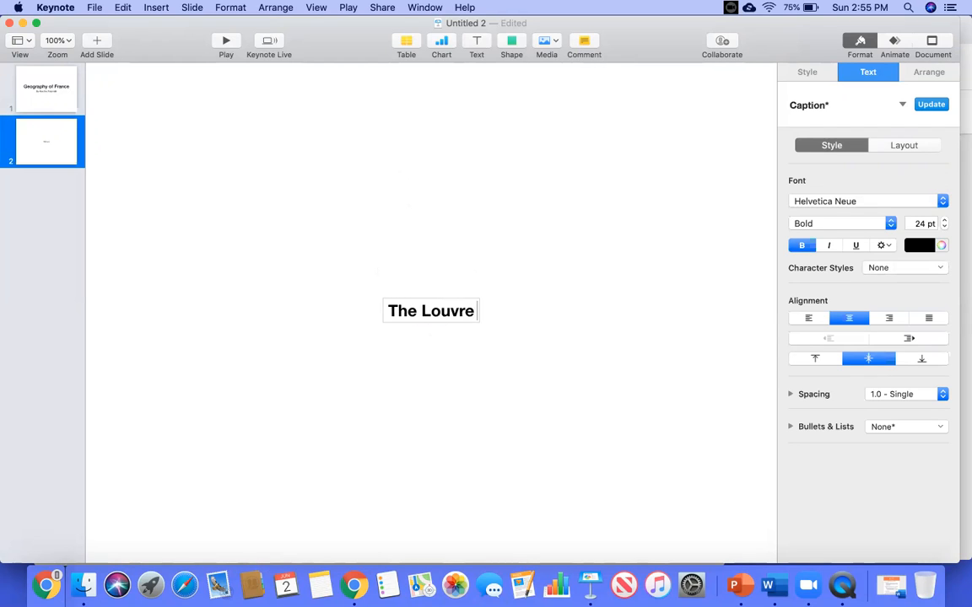
{"action": "type", "text": " is Cool!"}
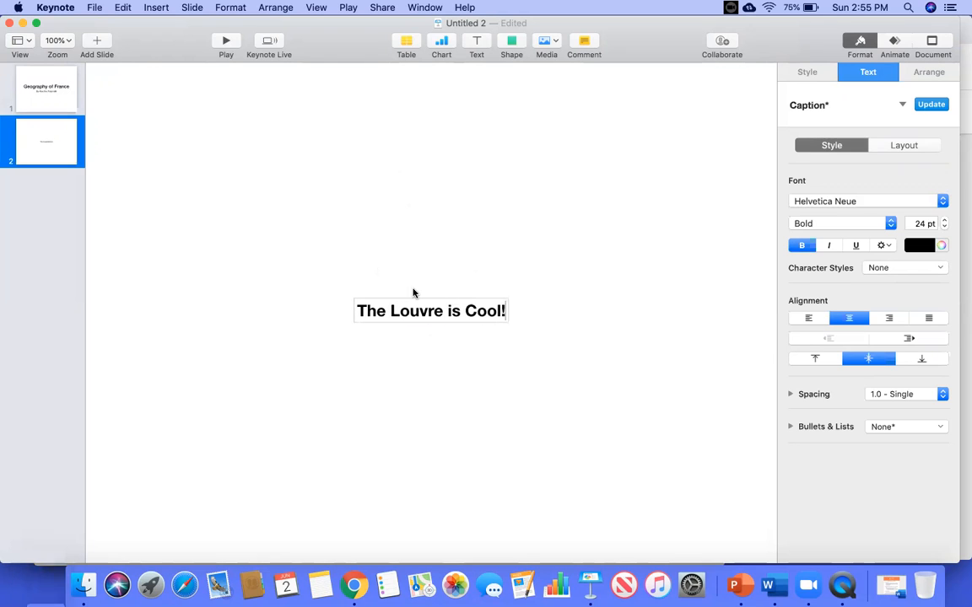
{"action": "left_click", "coordinate": [175, 345]}
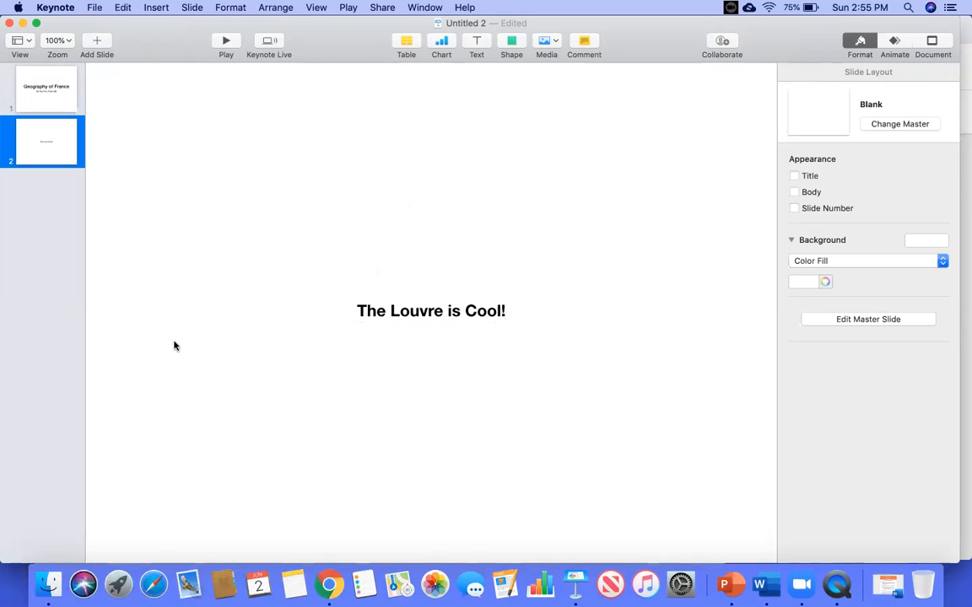
- Add a third slide using the Blank layout, with a text box reading "The Eiffel Tower is Also Cool!"
{"action": "left_click", "coordinate": [97, 48]}
{"action": "left_click", "coordinate": [126, 493]}
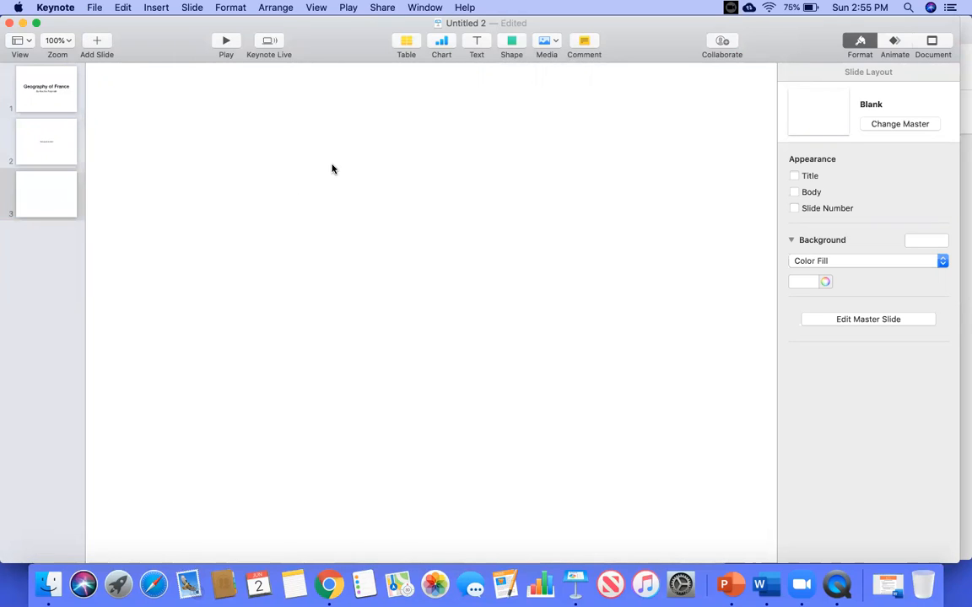
{"action": "left_click", "coordinate": [475, 42]}
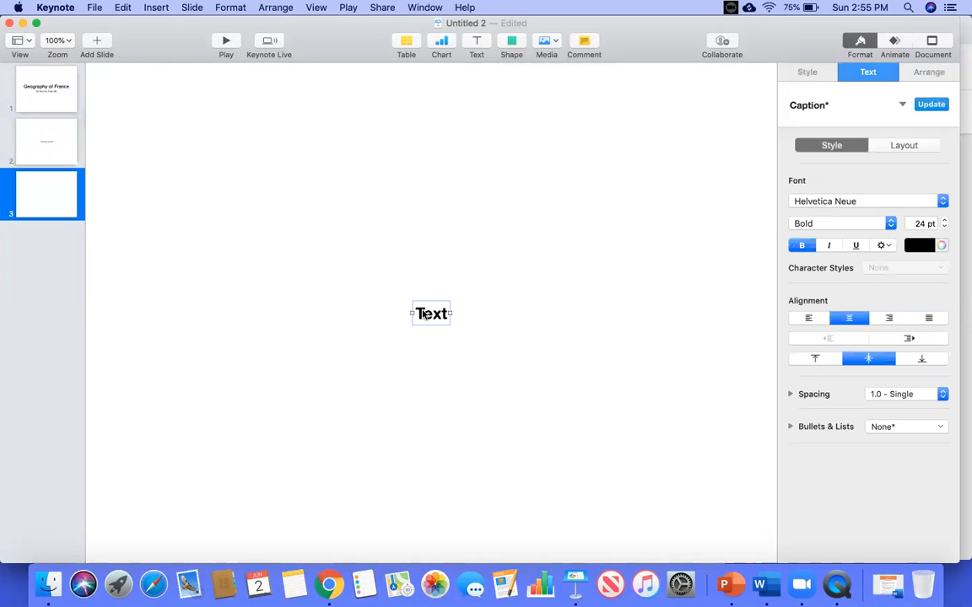
{"action": "double_click", "coordinate": [422, 314]}
{"action": "type", "text": "THE E"}
{"action": "key", "text": "BackSpace"}
{"action": "key", "text": "BackSpace"}
{"action": "key", "text": "BackSpace"}
{"action": "key", "text": "BackSpace"}
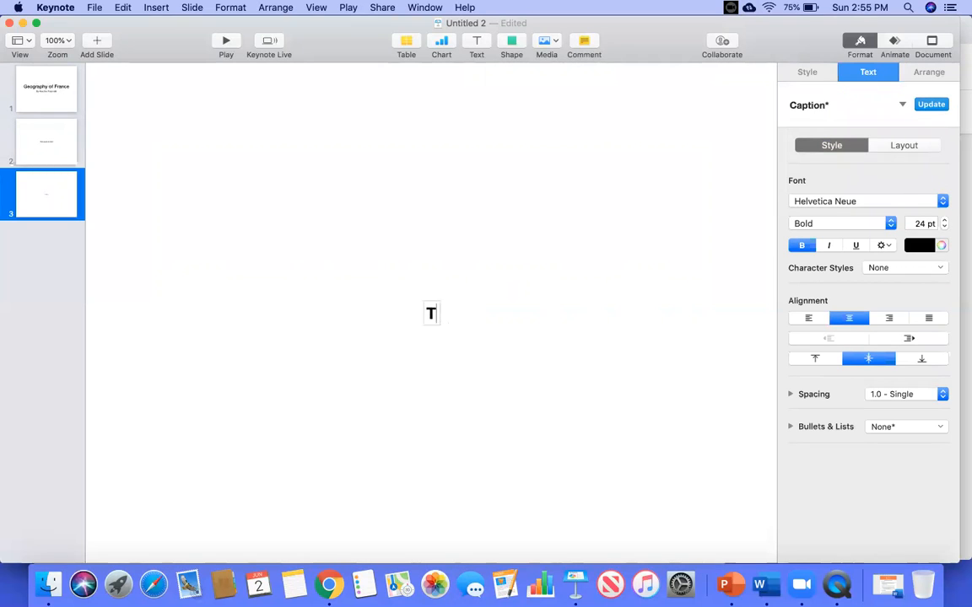
{"action": "type", "text": "he Eiffel"}
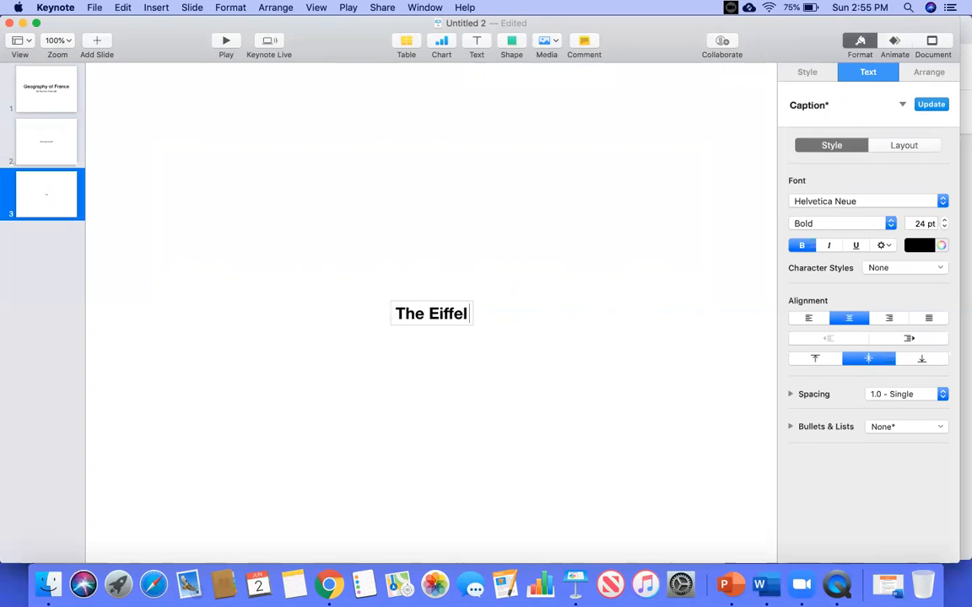
{"action": "type", "text": " Tower is Also Cool!"}
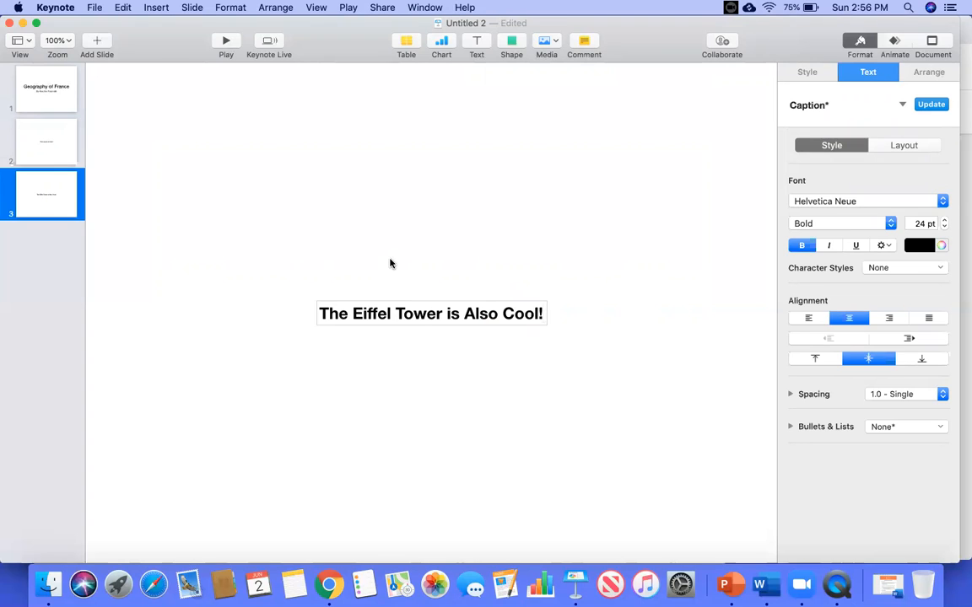
{"action": "left_click", "coordinate": [347, 9]}
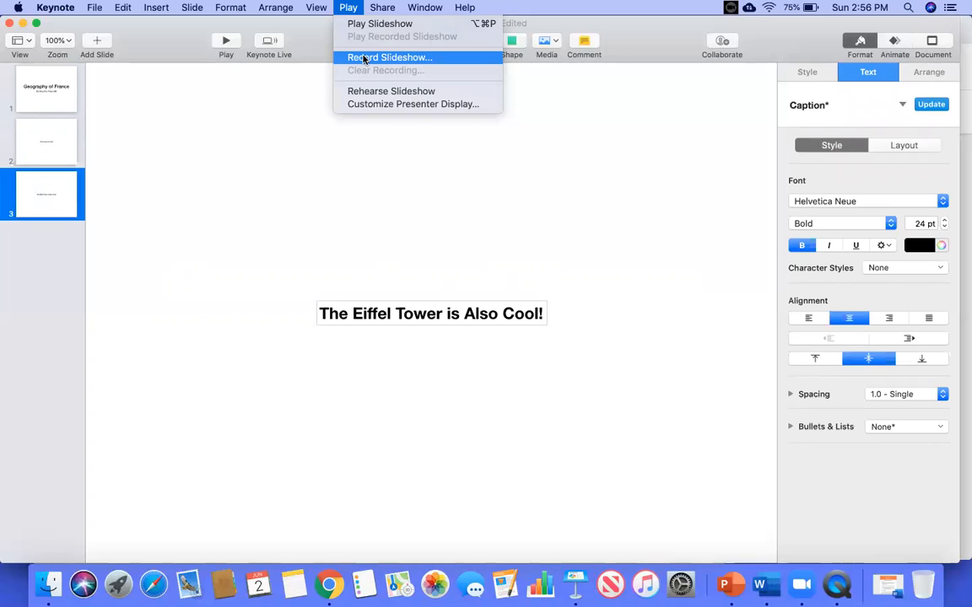
{"action": "left_click", "coordinate": [364, 57]}
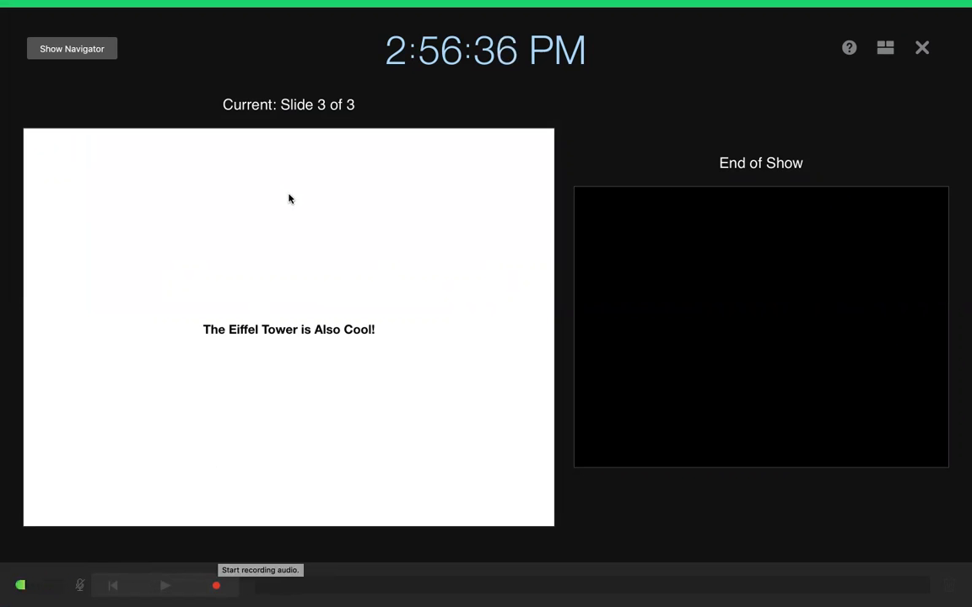
{"action": "left_click", "coordinate": [921, 48]}
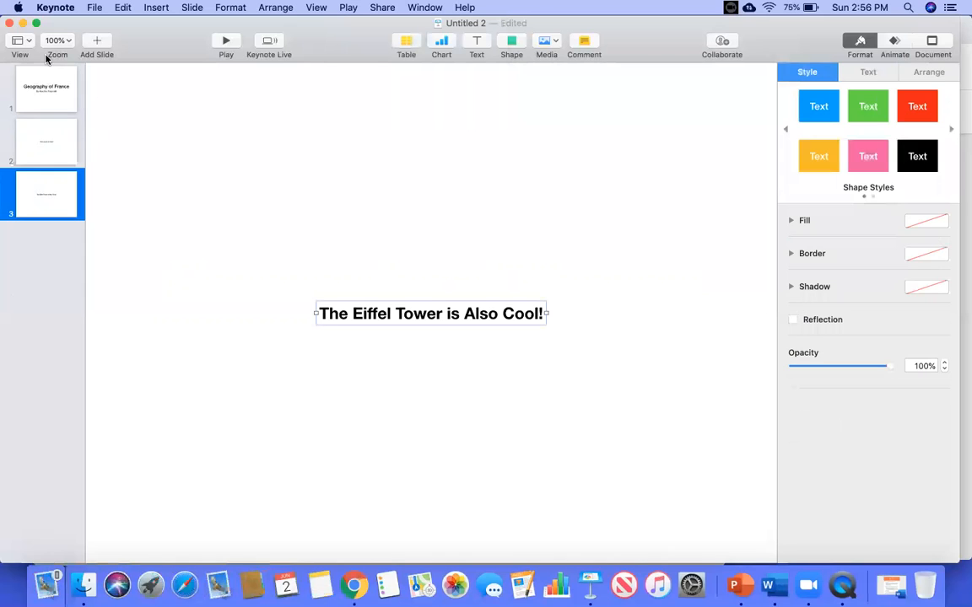
- Record the slideshow with audio from slide 1 through slide 3, stop the recording and return to the editor
{"action": "left_click", "coordinate": [36, 81]}
{"action": "left_click", "coordinate": [316, 7]}
{"action": "mouse_move", "coordinate": [349, 7]}
{"action": "left_click", "coordinate": [329, 57]}
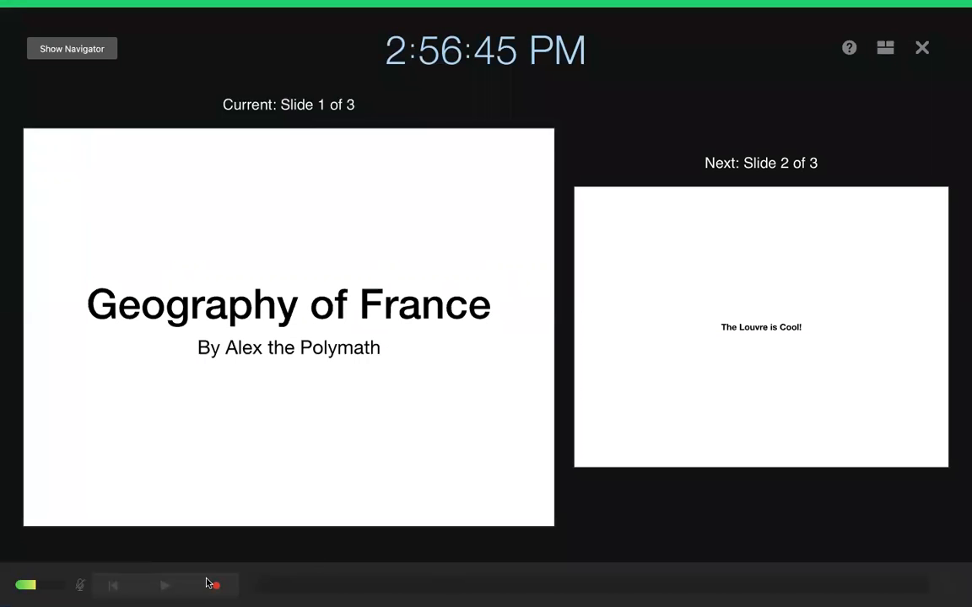
{"action": "left_click", "coordinate": [215, 589]}
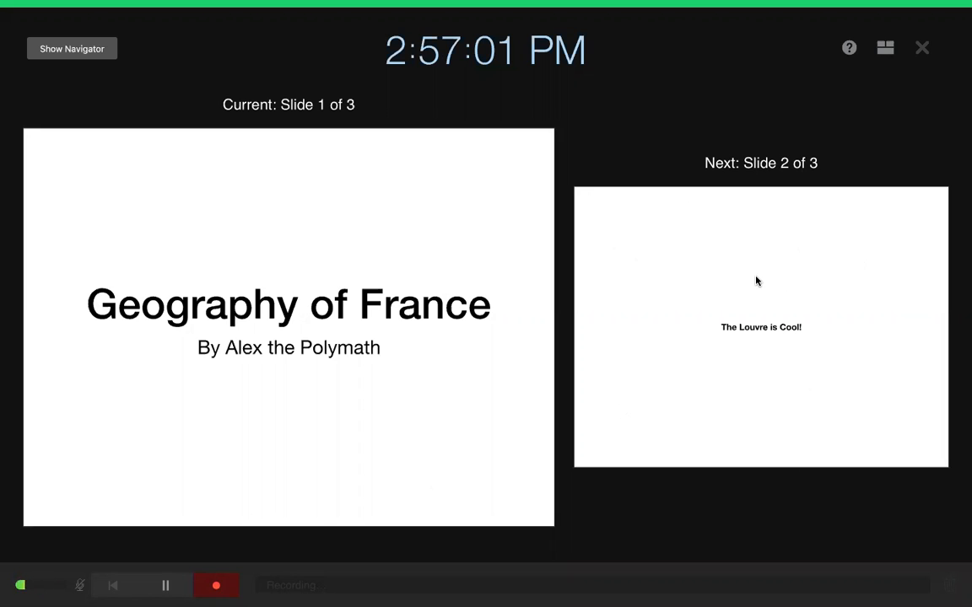
{"action": "key", "text": "Right"}
{"action": "key", "text": "Right"}
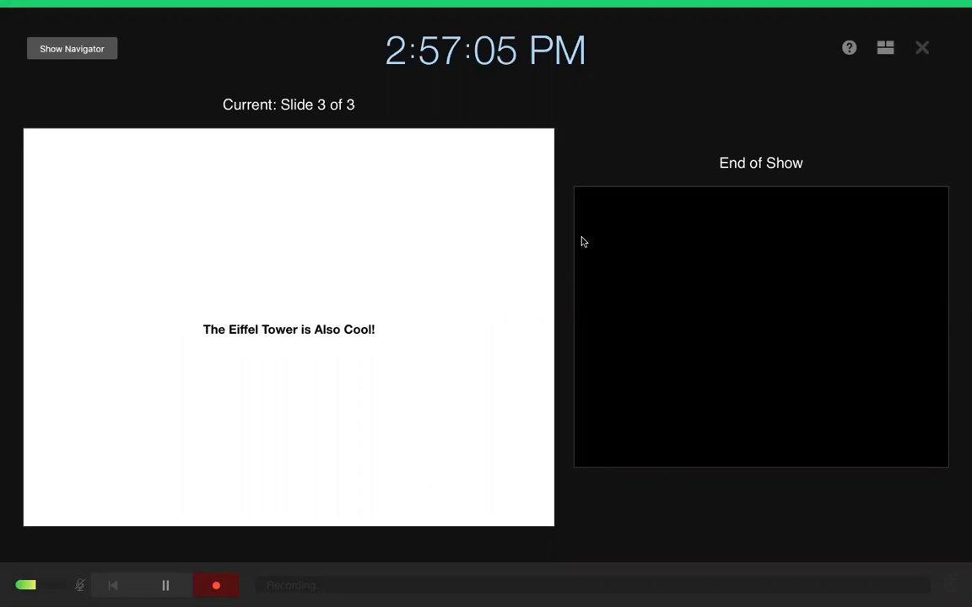
{"action": "left_click", "coordinate": [215, 586]}
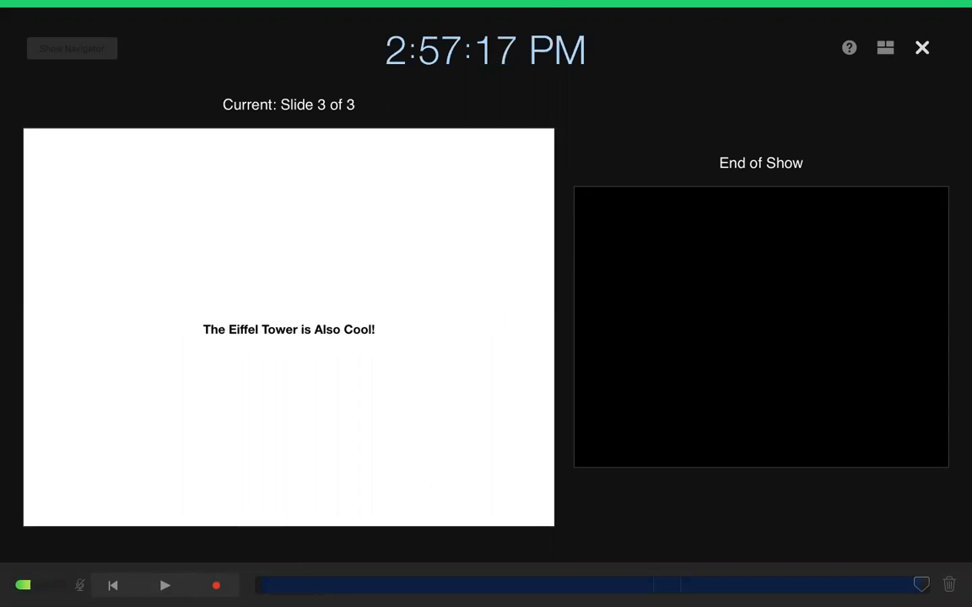
{"action": "left_click", "coordinate": [922, 49]}
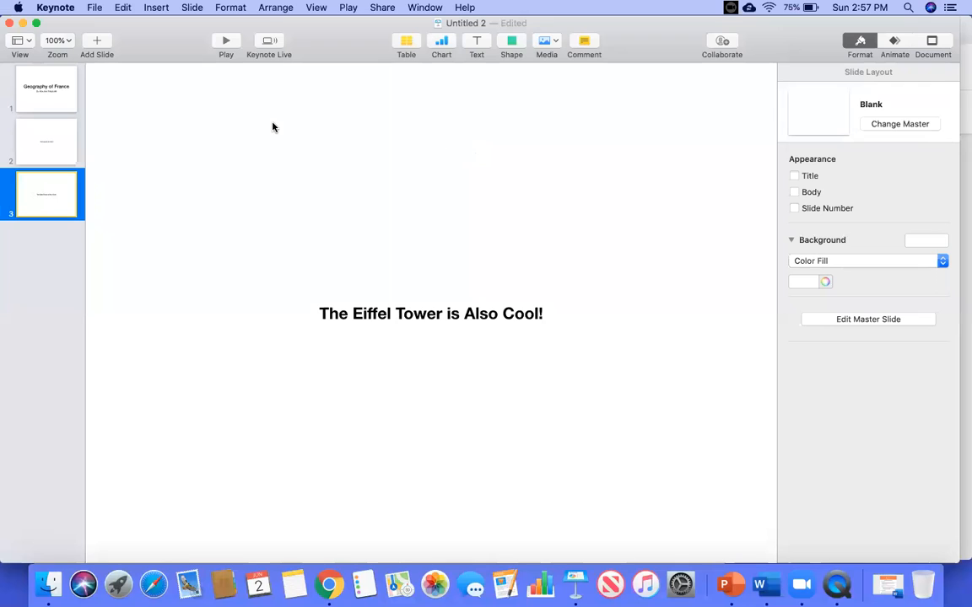
- Play back the recorded slideshow, adjusting the sound volume, and exit the playback
{"action": "left_click", "coordinate": [224, 41]}
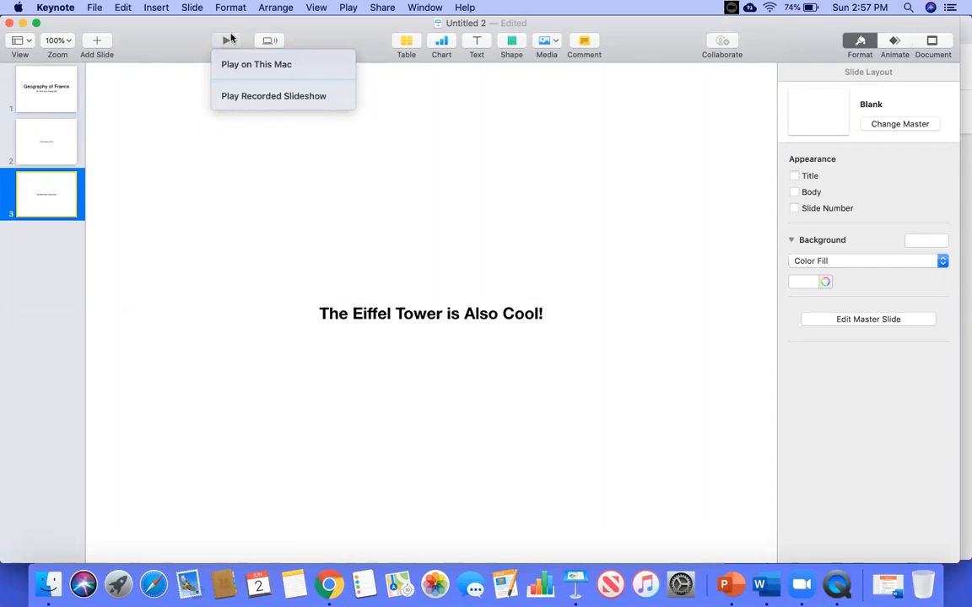
{"action": "left_click", "coordinate": [235, 95]}
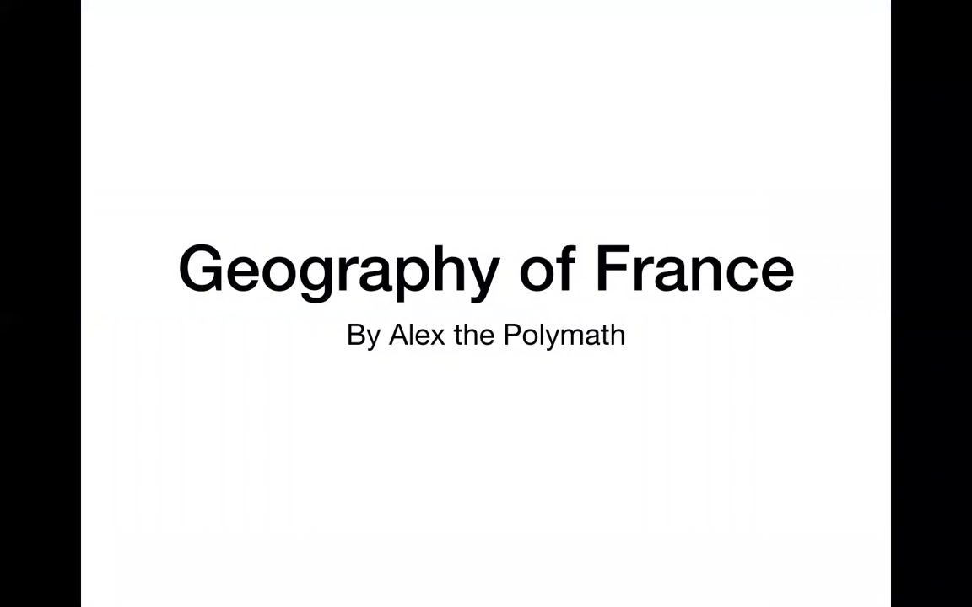
{"action": "key", "text": "XF86AudioLowerVolume"}
{"action": "key", "text": "XF86AudioRaiseVolume"}
{"action": "key", "text": "XF86AudioRaiseVolume"}
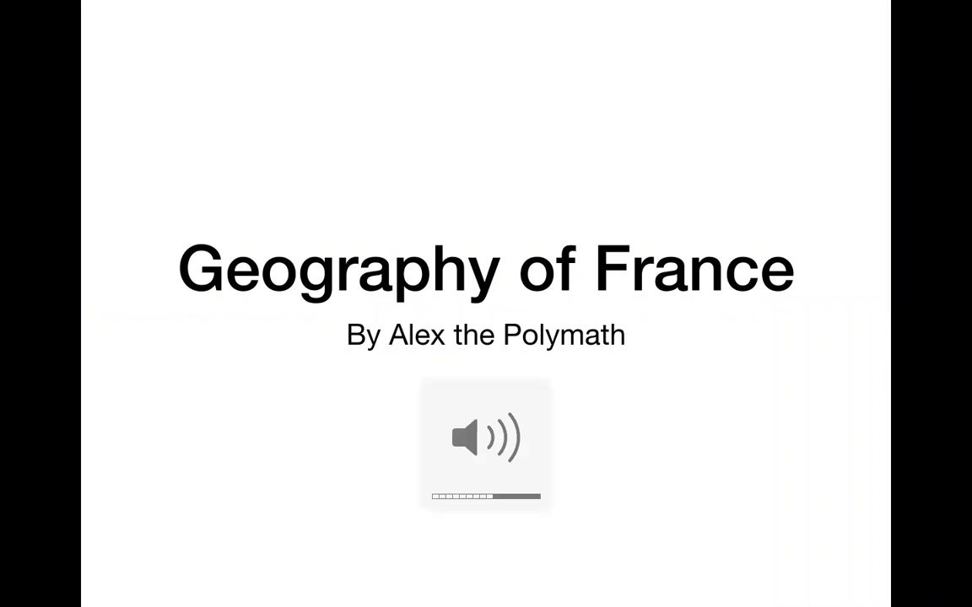
{"action": "key", "text": "Escape"}
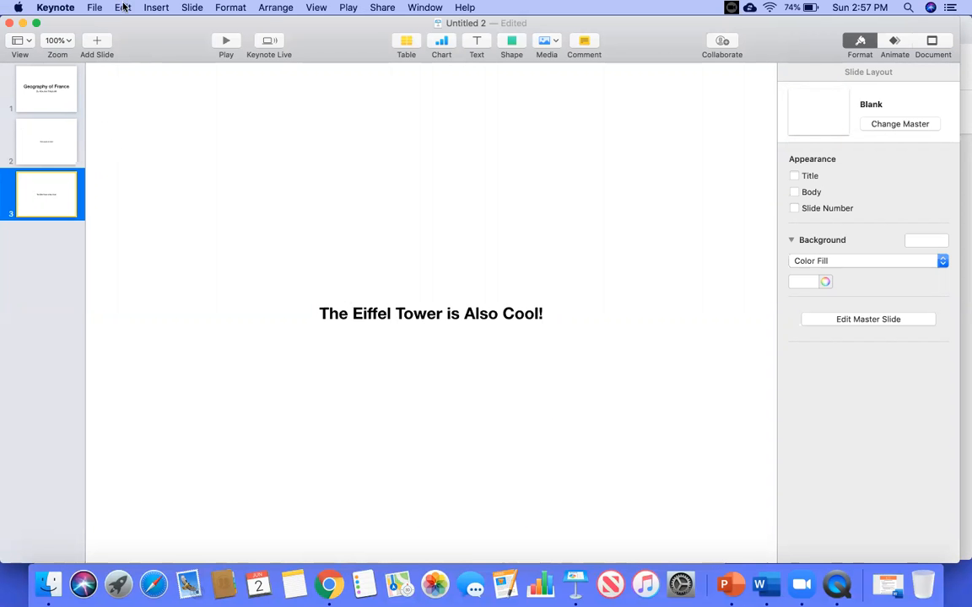
- Export the presentation to the Desktop as a 1024x768 movie with slideshow recording playback, named "Geography of France 2"
{"action": "left_click", "coordinate": [94, 7]}
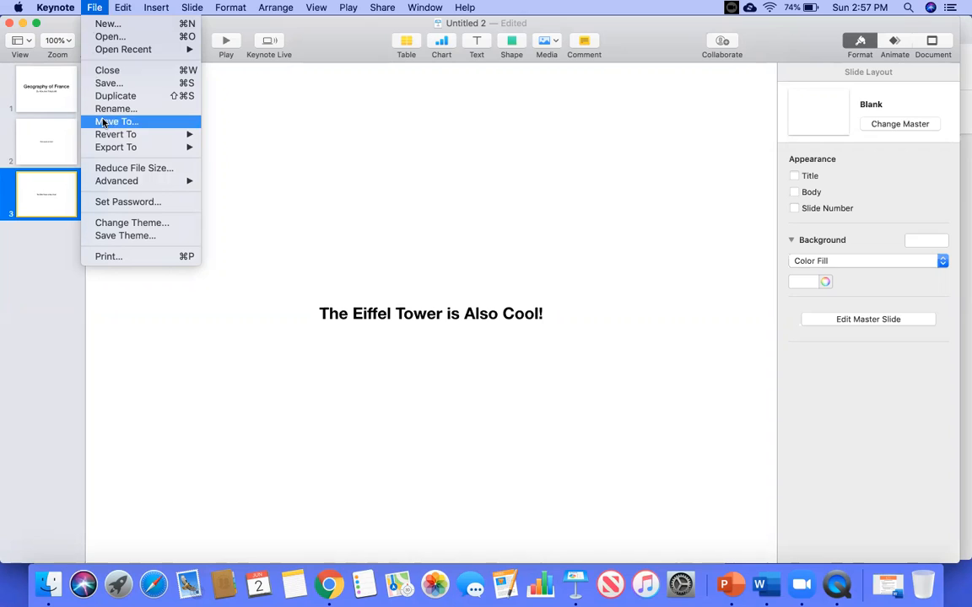
{"action": "mouse_move", "coordinate": [107, 149]}
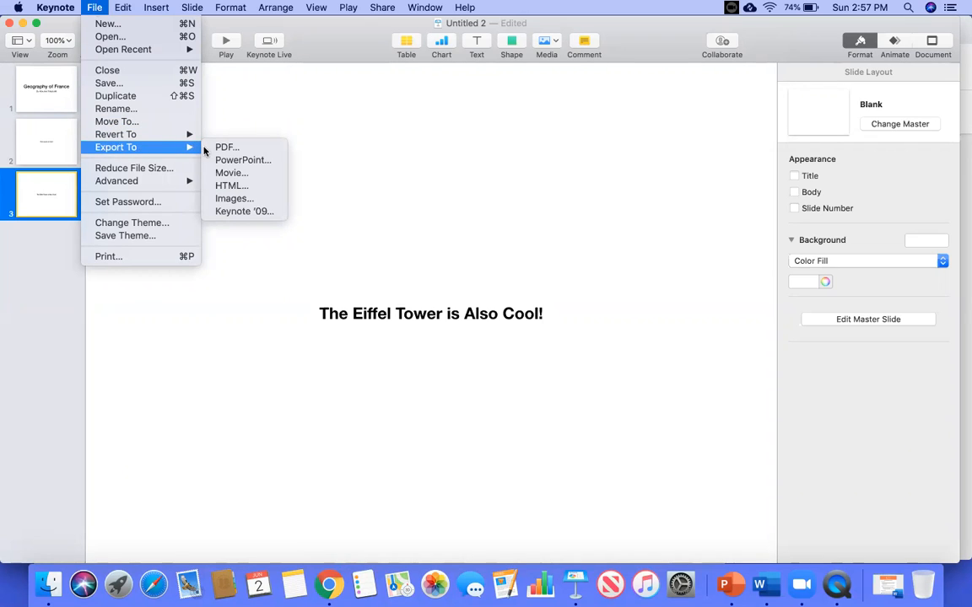
{"action": "left_click", "coordinate": [246, 177]}
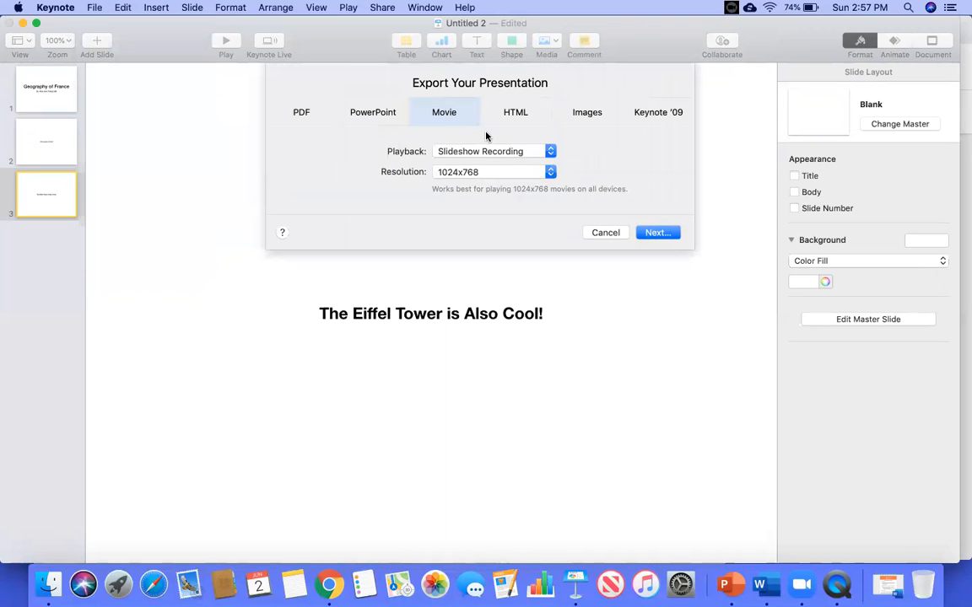
{"action": "left_click", "coordinate": [518, 152]}
{"action": "left_click", "coordinate": [511, 153]}
{"action": "left_click", "coordinate": [503, 173]}
{"action": "left_click", "coordinate": [504, 172]}
{"action": "left_click", "coordinate": [658, 232]}
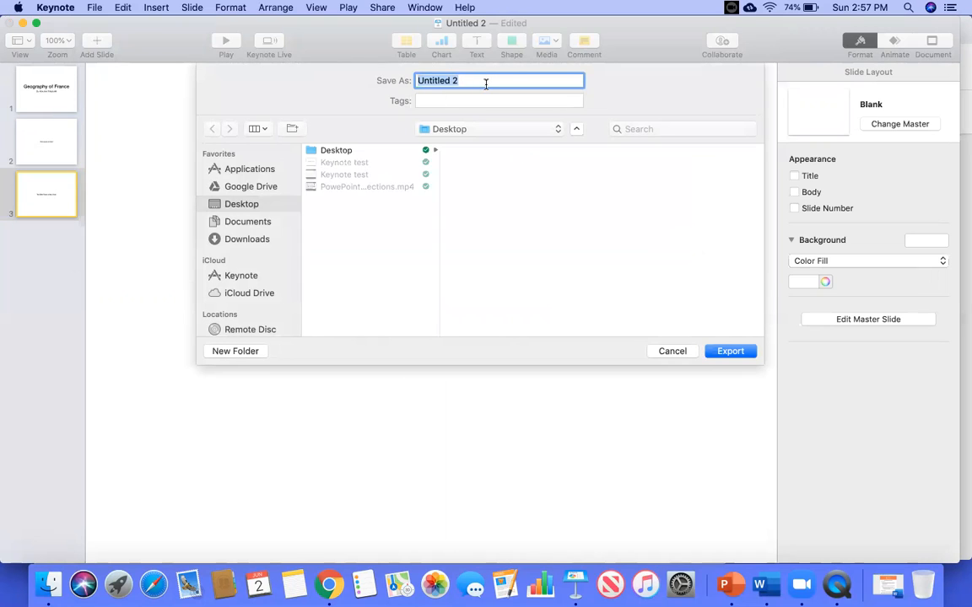
{"action": "type", "text": "Geography of France 2"}
{"action": "left_click", "coordinate": [731, 352]}
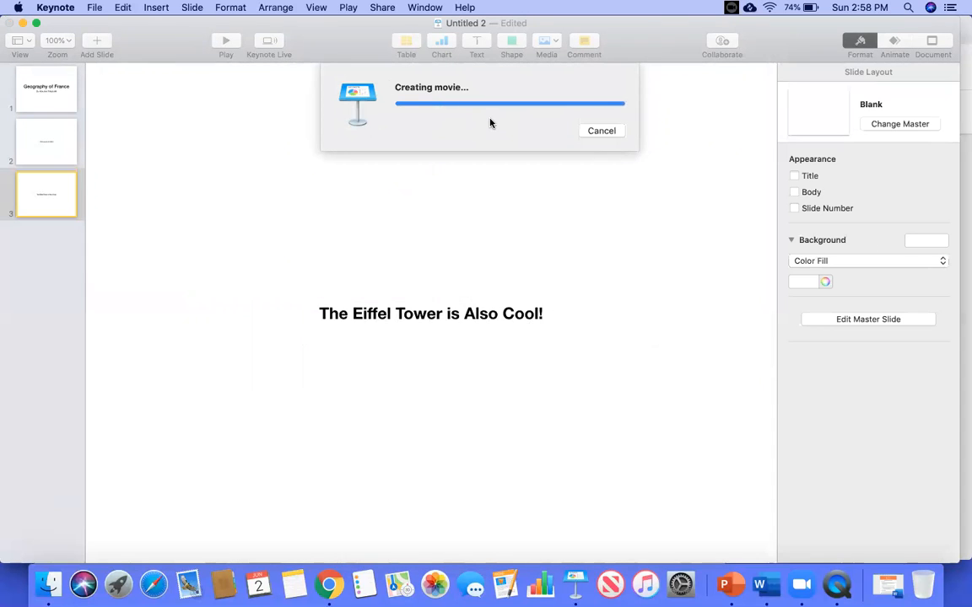
- Minimize the Keynote, Zoom web page and QuickTime Player windows to clear the desktop
{"action": "left_click", "coordinate": [23, 25]}
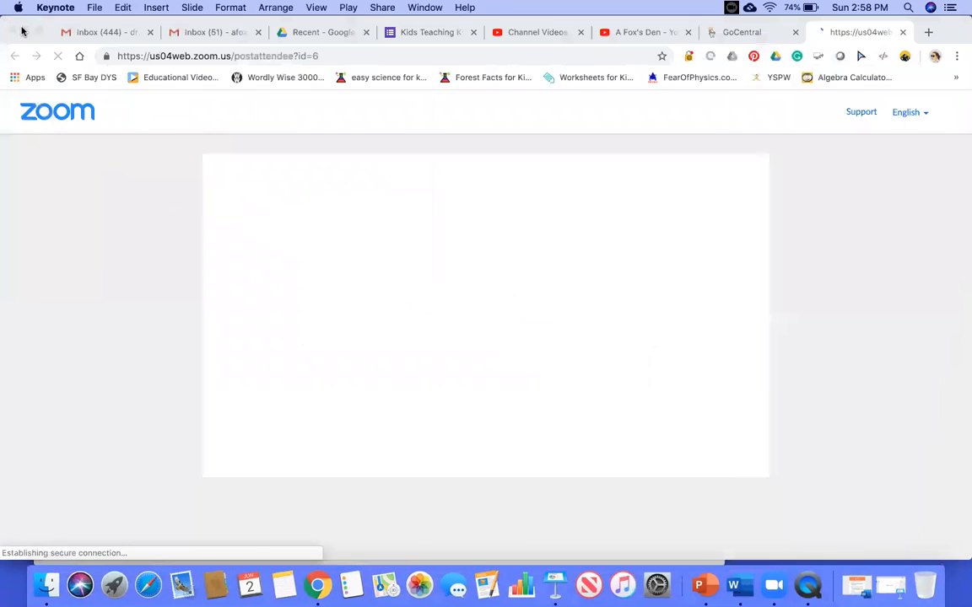
{"action": "left_click", "coordinate": [24, 30]}
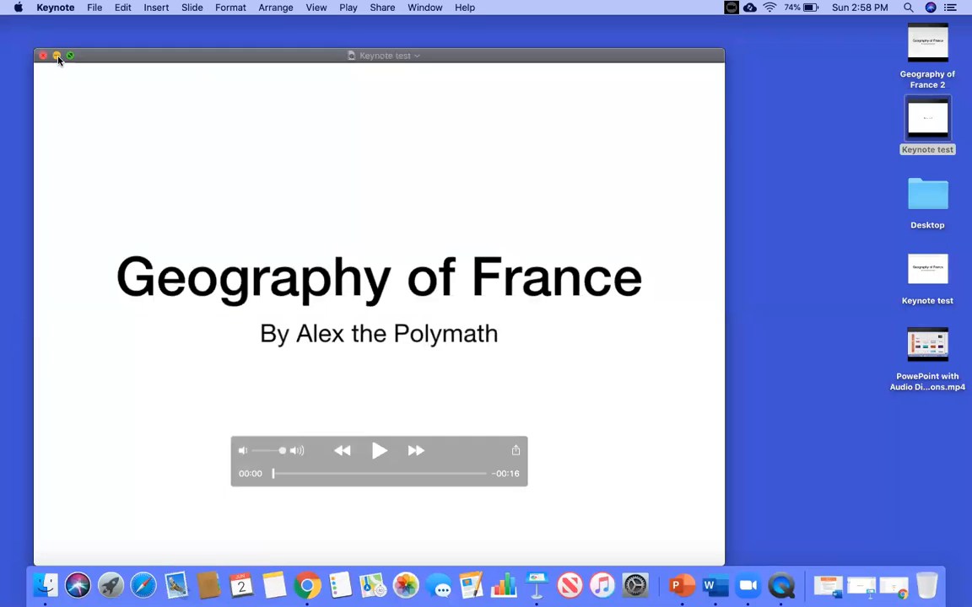
{"action": "left_click", "coordinate": [54, 54]}
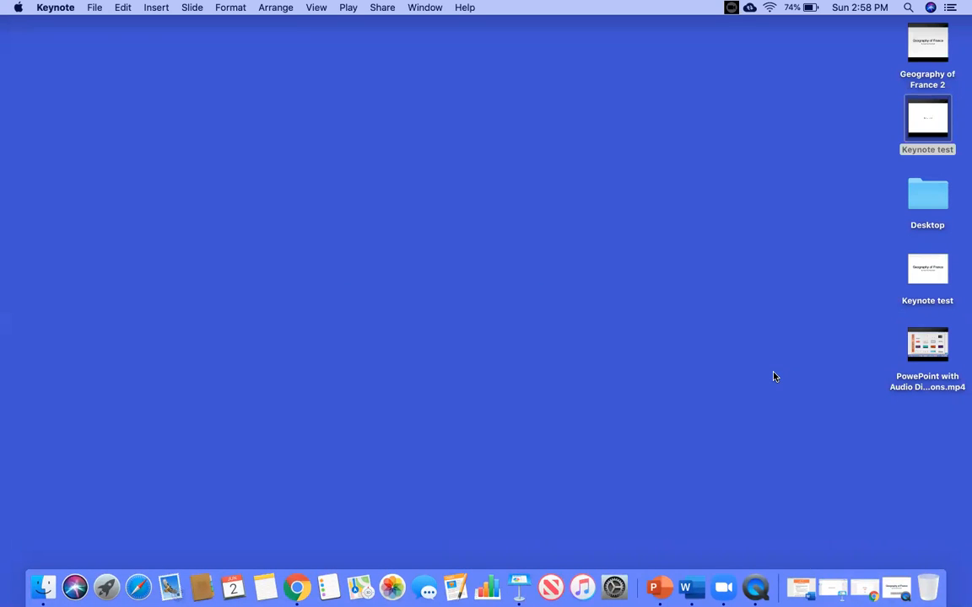
- Open the "Keynote test" movie from the desktop in QuickTime Player, play a few seconds, pause it and close the player window
{"action": "double_click", "coordinate": [925, 112]}
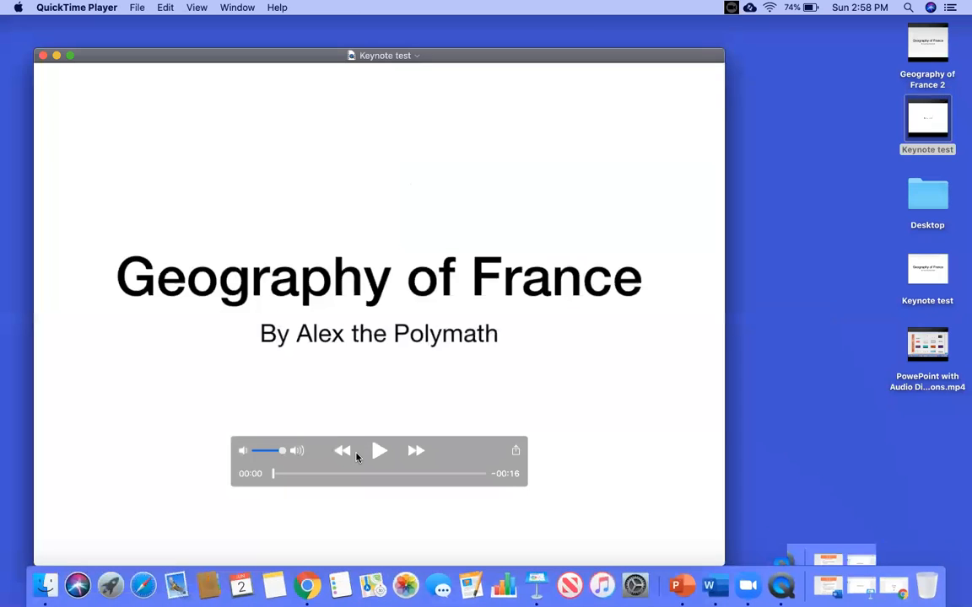
{"action": "left_click", "coordinate": [377, 451]}
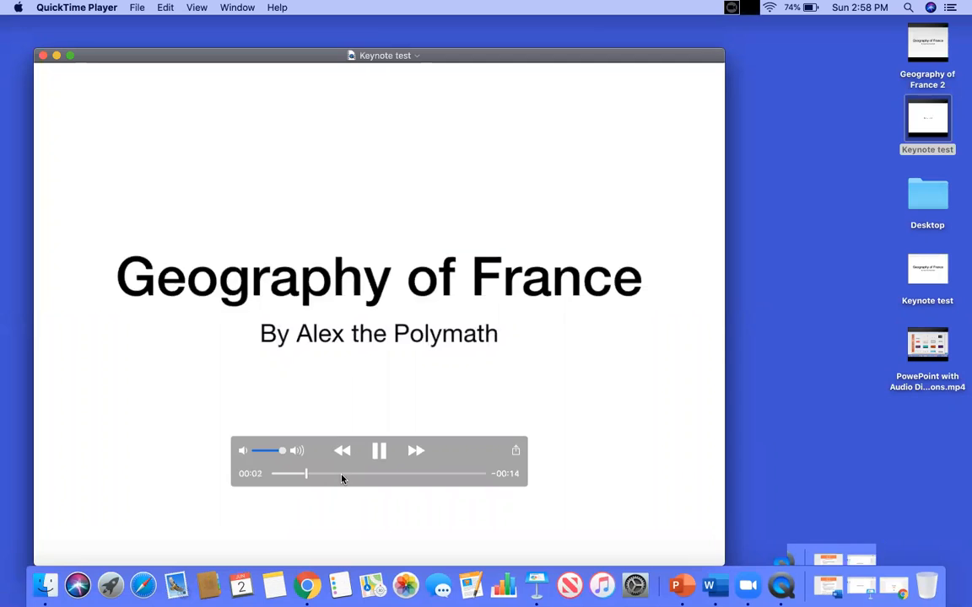
{"action": "left_click", "coordinate": [377, 451]}
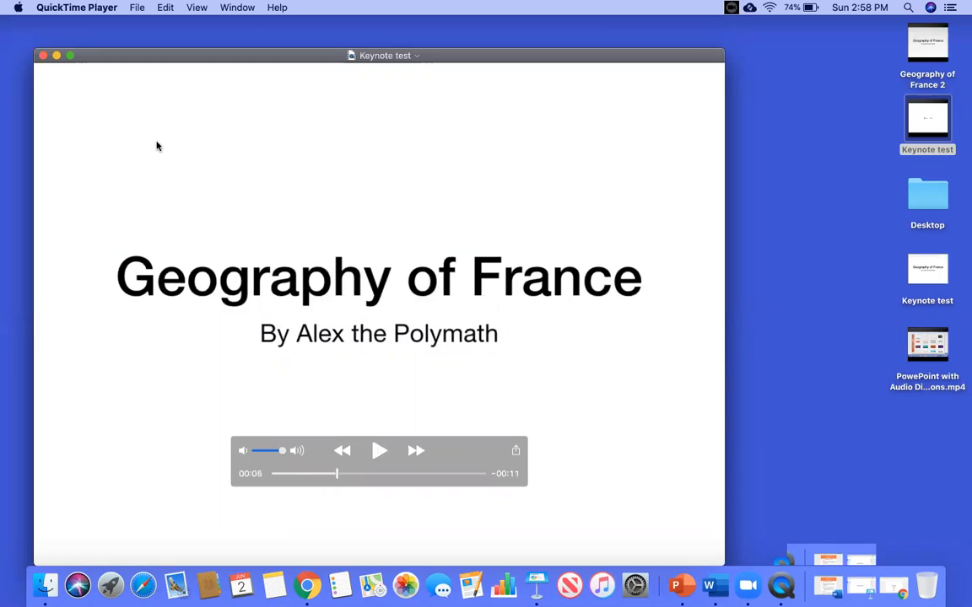
{"action": "left_click", "coordinate": [46, 59]}
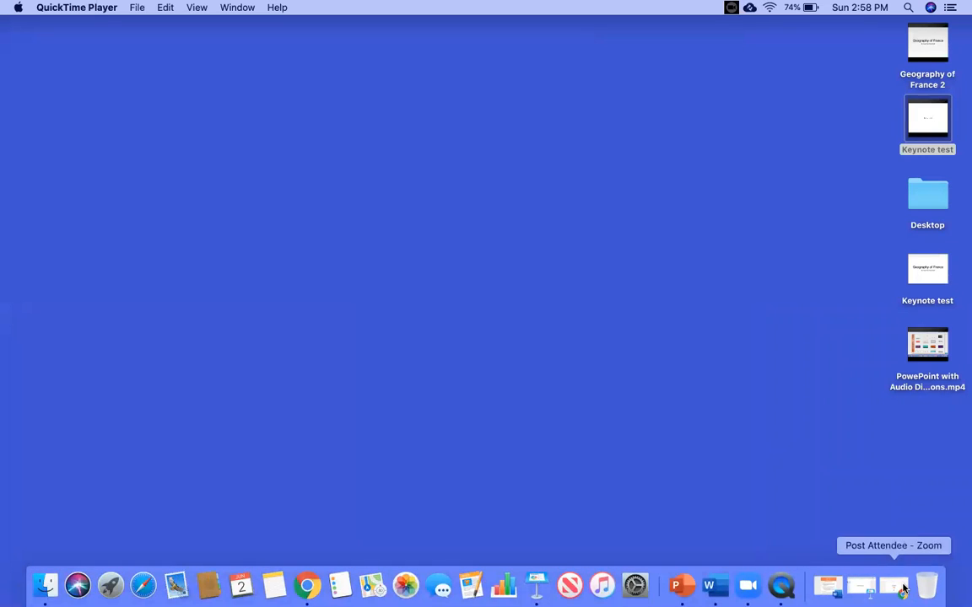
- Restore the minimized Keynote presentation and the Chrome window with the Zoom page
{"action": "left_click", "coordinate": [864, 590]}
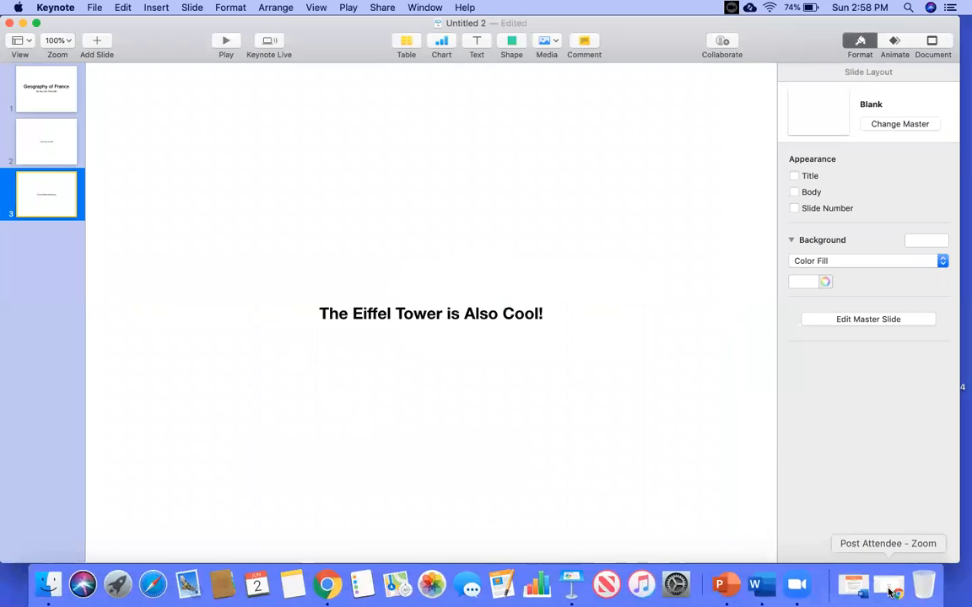
{"action": "left_click", "coordinate": [846, 586]}
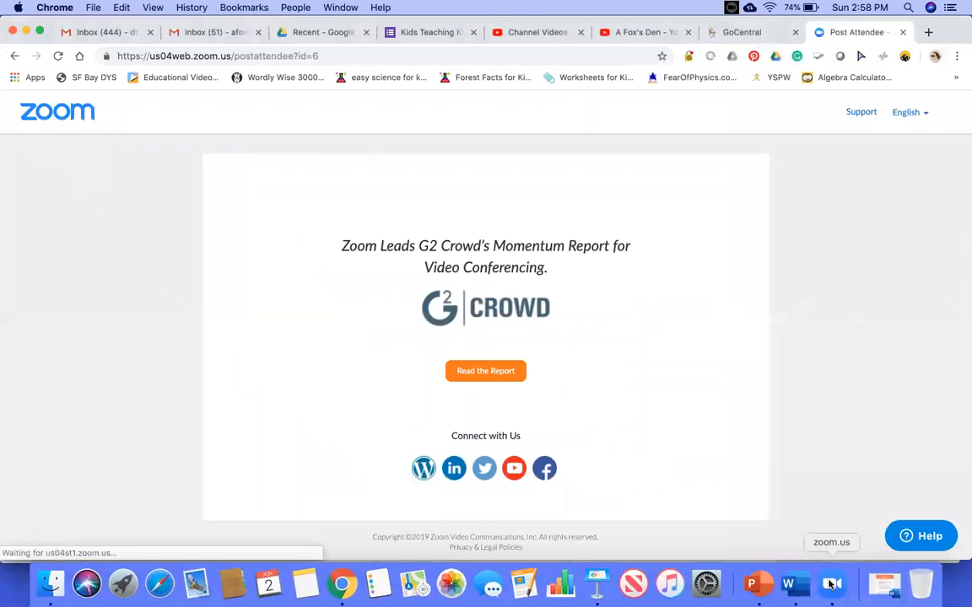